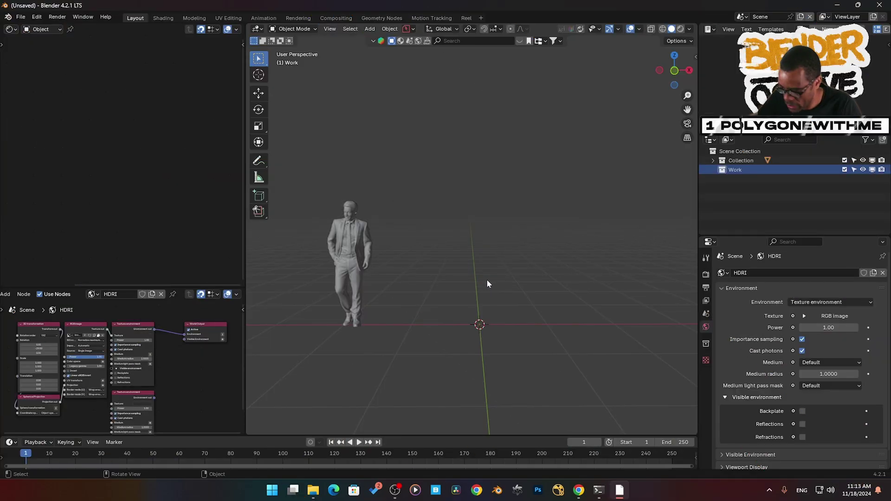
mouse_move(487, 281)
middle_down()
mouse_move(486, 291)
mouse_move(487, 282)
middle_up()
key(shift+a)
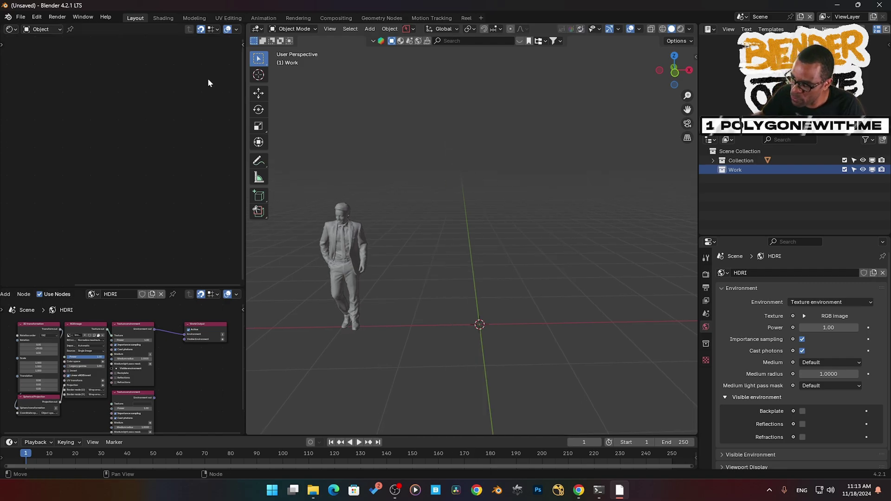
click(21, 17)
mouse_move(42, 17)
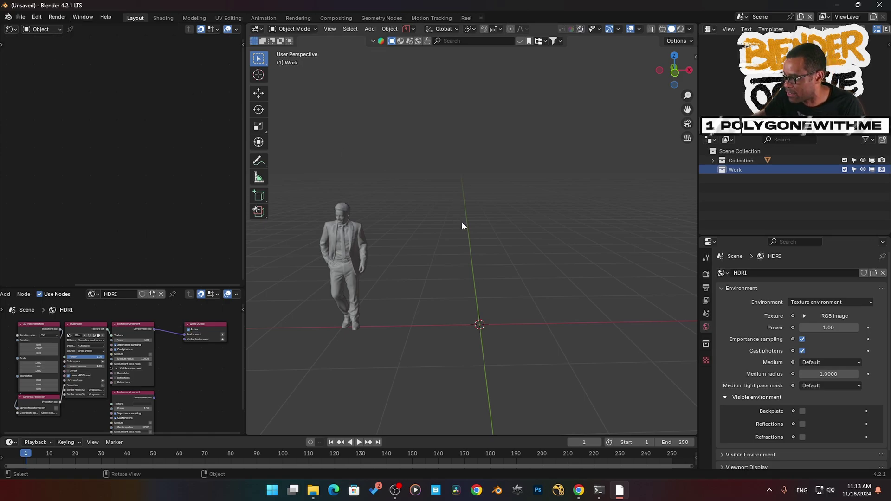
Add a plane mesh to the Work collection and scale it up to about 3.08.
mouse_move(460, 227)
middle_down()
mouse_move(440, 246)
mouse_move(452, 258)
mouse_move(454, 223)
mouse_move(461, 237)
middle_up()
key(shift+a)
mouse_move(456, 245)
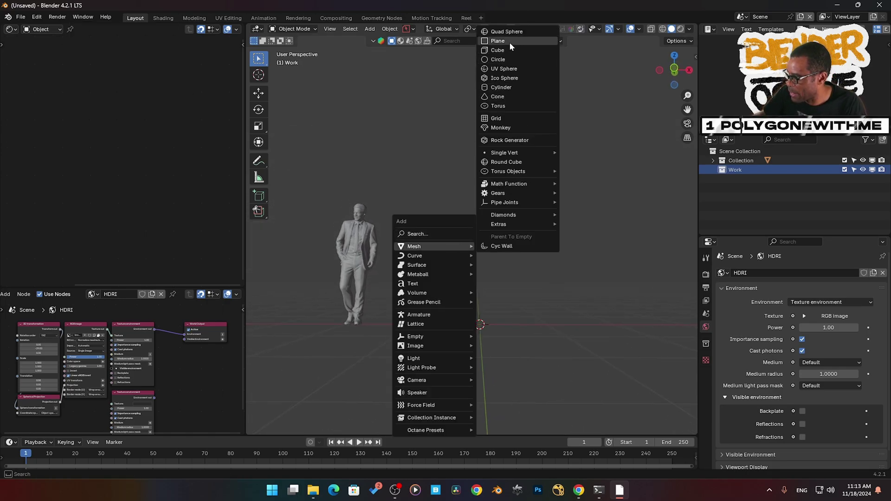
click(508, 42)
key(s)
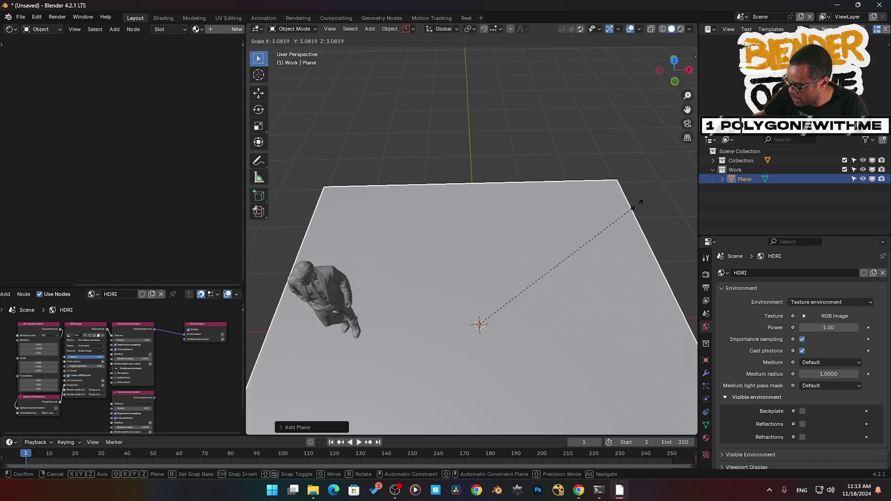
click(640, 201)
middle_drag(539, 291, 524, 294)
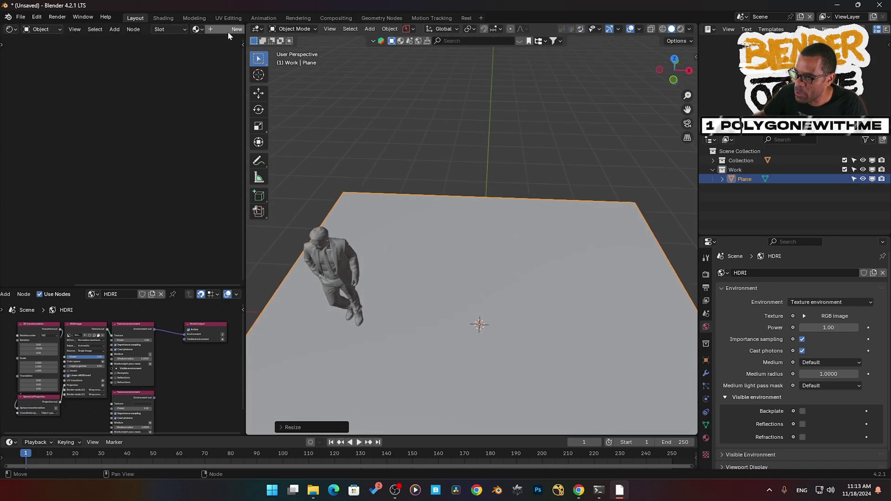
Create a new material for the plane in the Shading workspace.
click(163, 18)
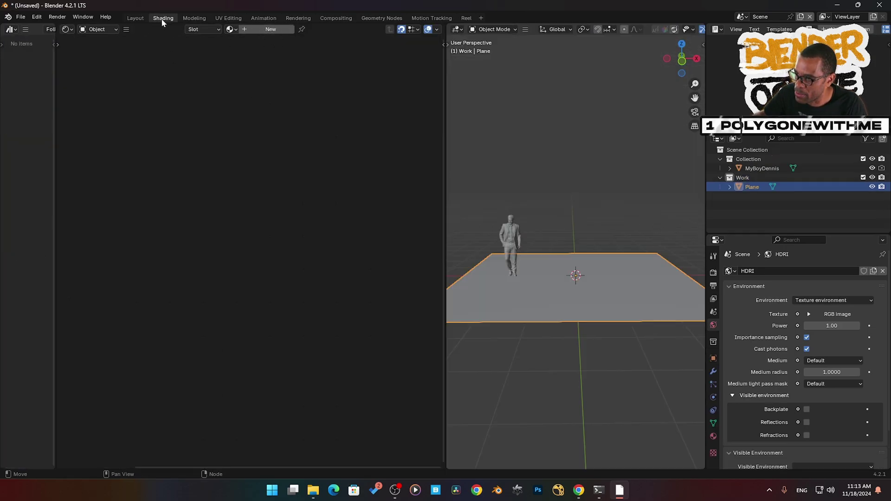
click(272, 29)
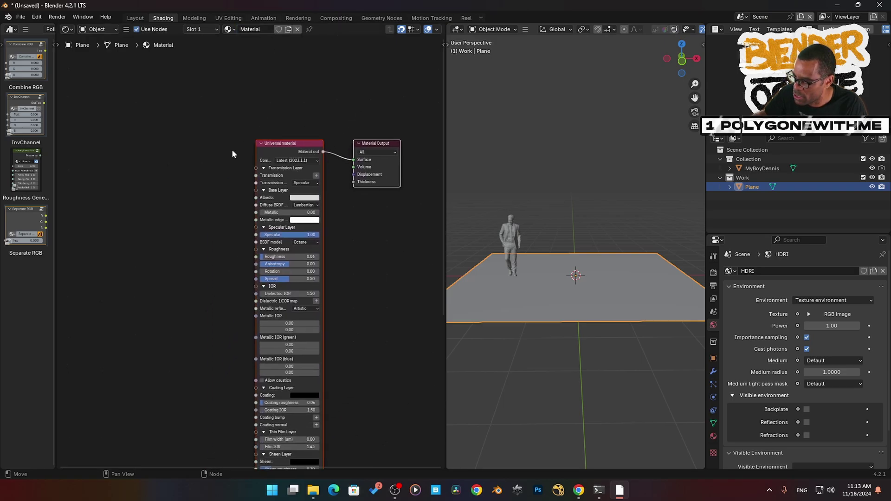
middle_drag(219, 160, 228, 127)
middle_drag(108, 190, 151, 146)
middle_drag(182, 182, 187, 182)
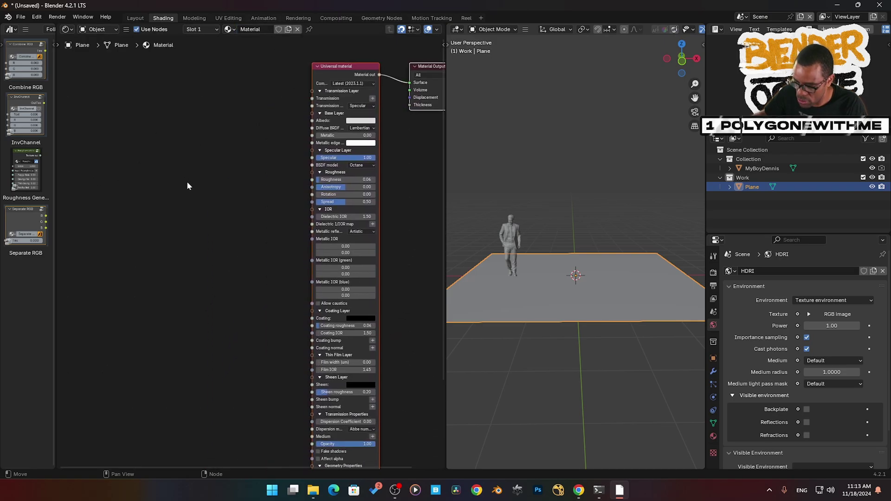
Add an Octane RGB image texture node and place it beside the Universal material node.
key(shift+a)
text(rg)
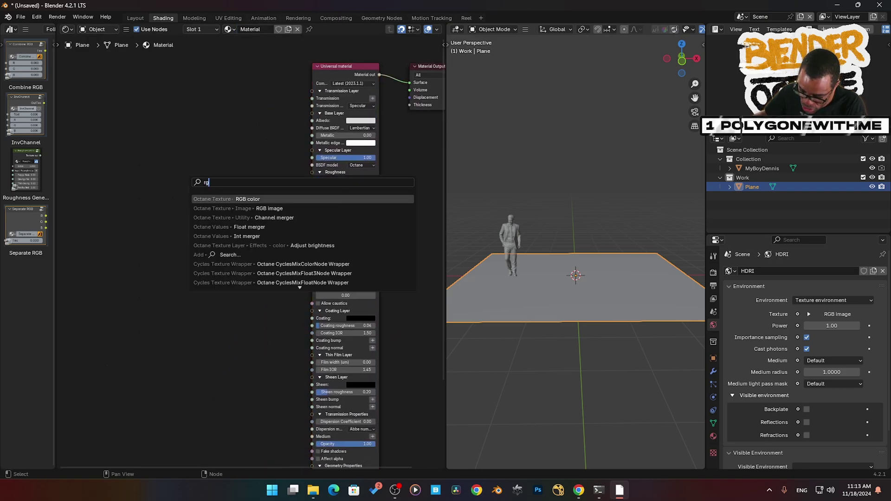
text(b)
key(Down)
key(Return)
click(243, 179)
scroll(270, 235, up, 8)
middle_drag(243, 179, 252, 314)
drag(182, 151, 196, 127)
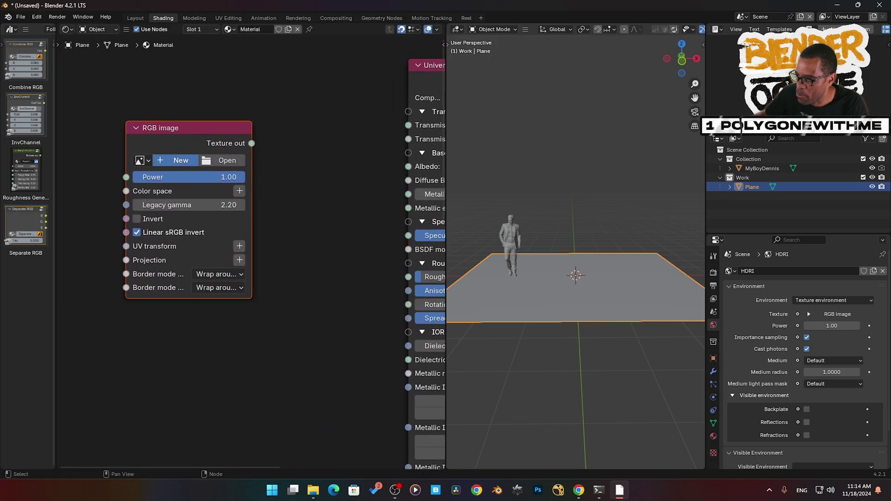
Create a new 2048 × 2048 px image named paint in the RGB image node.
click(170, 161)
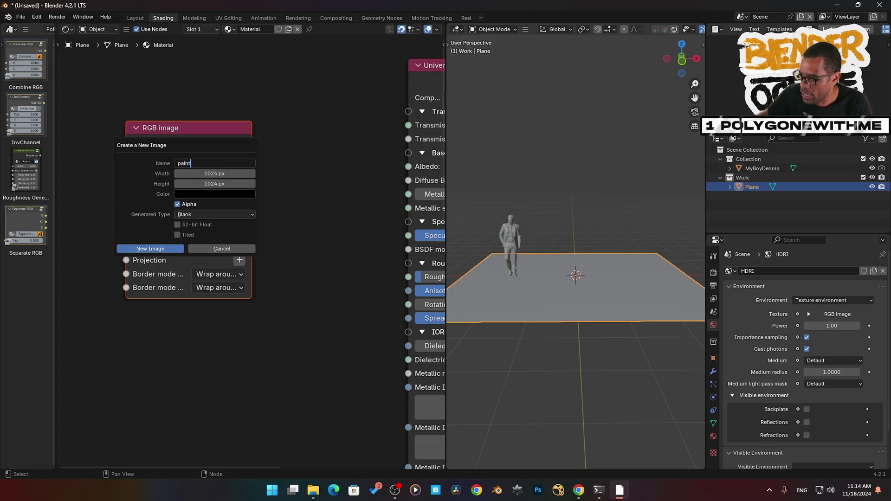
key(Return)
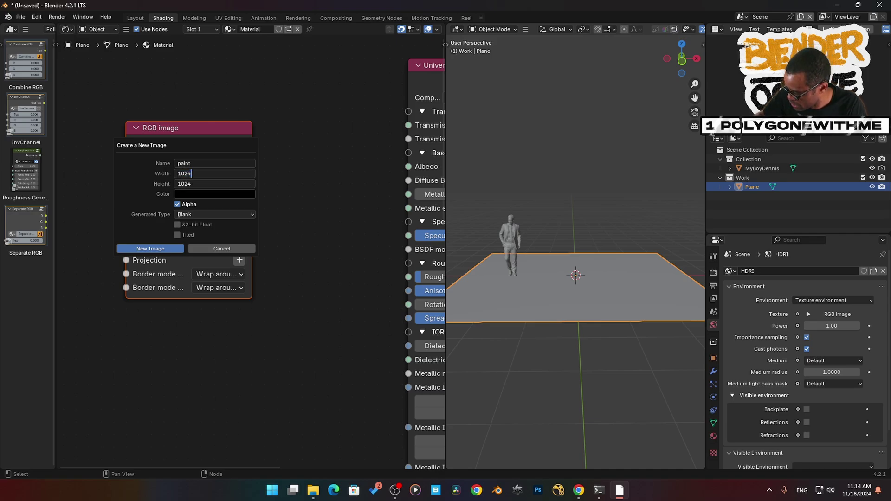
key(Return)
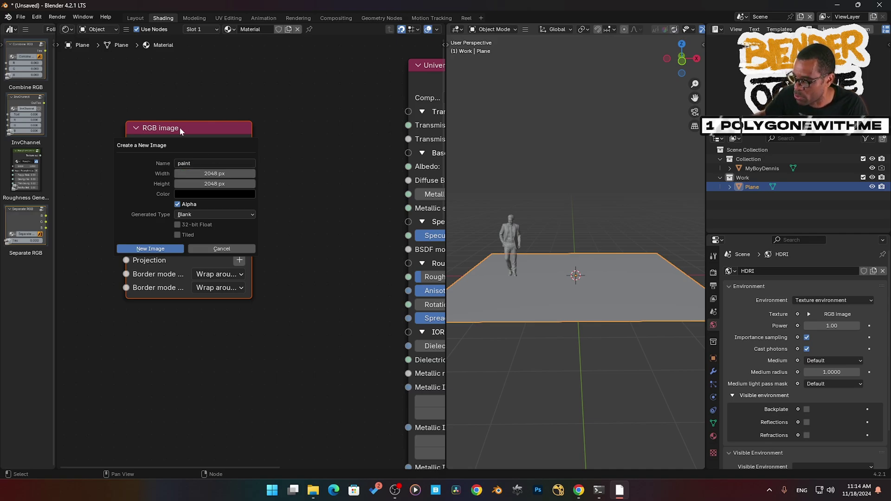
click(168, 249)
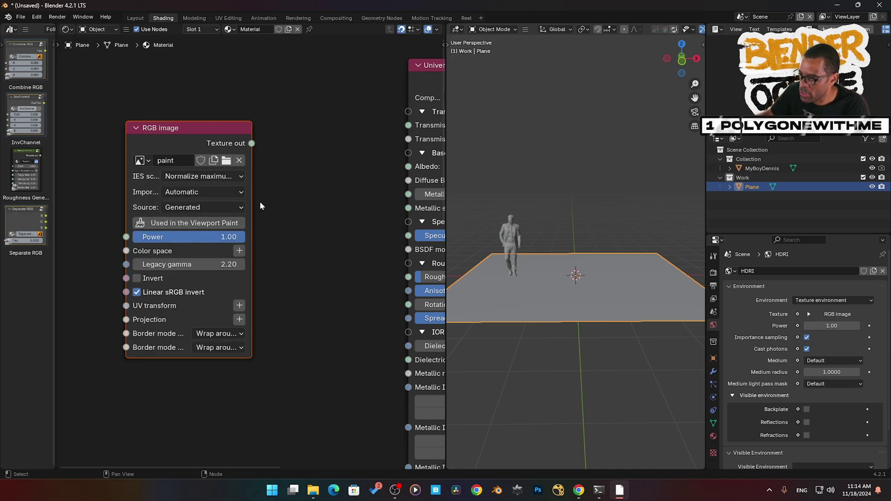
Set the paint image as used in Viewport Paint and connect the RGB image's texture output to the Universal material's Albedo.
scroll(226, 199, up, 5)
middle_drag(261, 223, 343, 234)
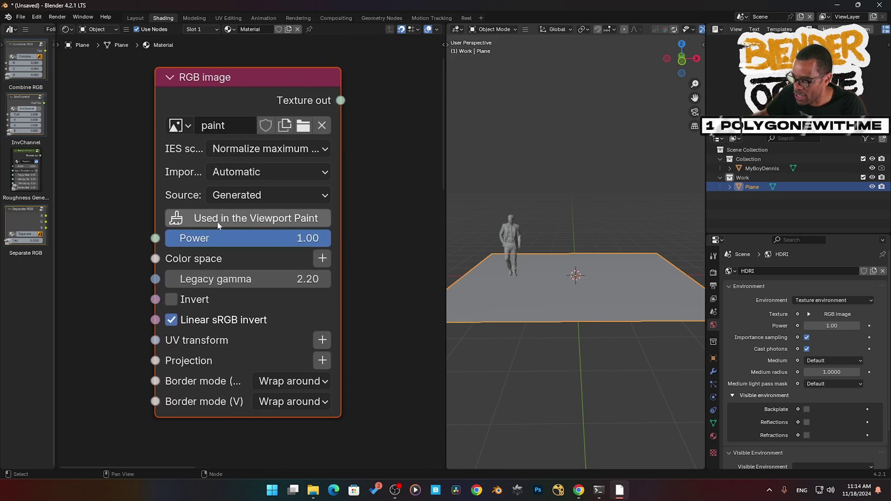
click(296, 224)
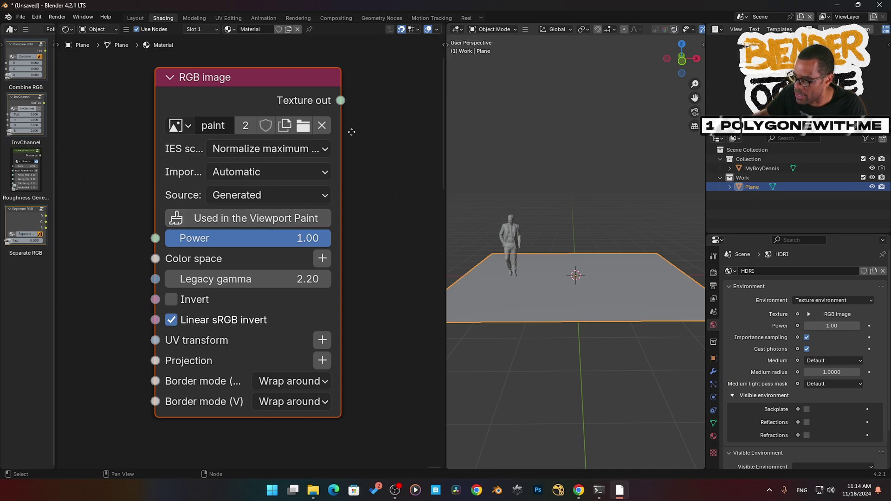
scroll(350, 133, down, 5)
drag(220, 208, 314, 221)
middle_drag(285, 227, 212, 214)
Return to the Layout workspace and add the general Texture Paint workspace.
click(135, 18)
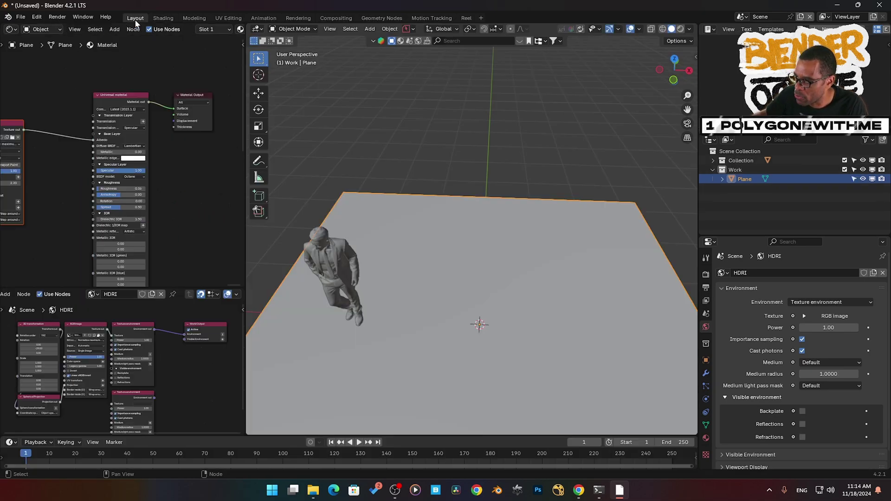
middle_drag(389, 254, 397, 221)
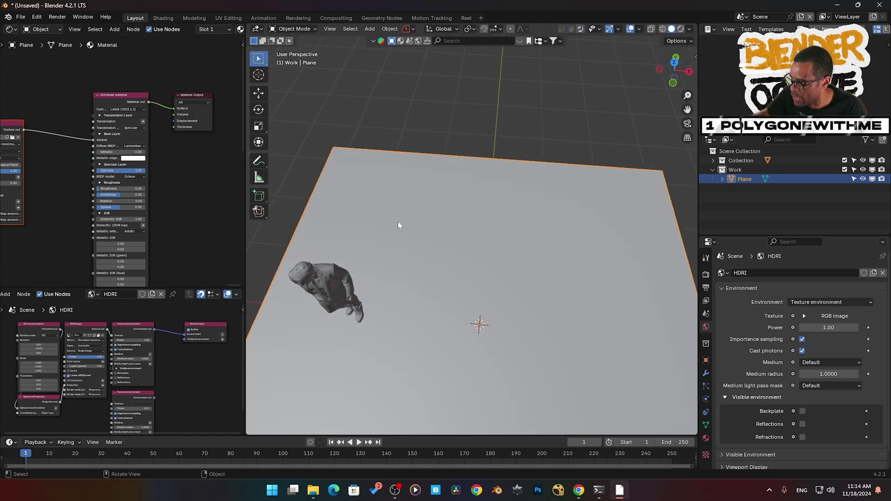
click(481, 18)
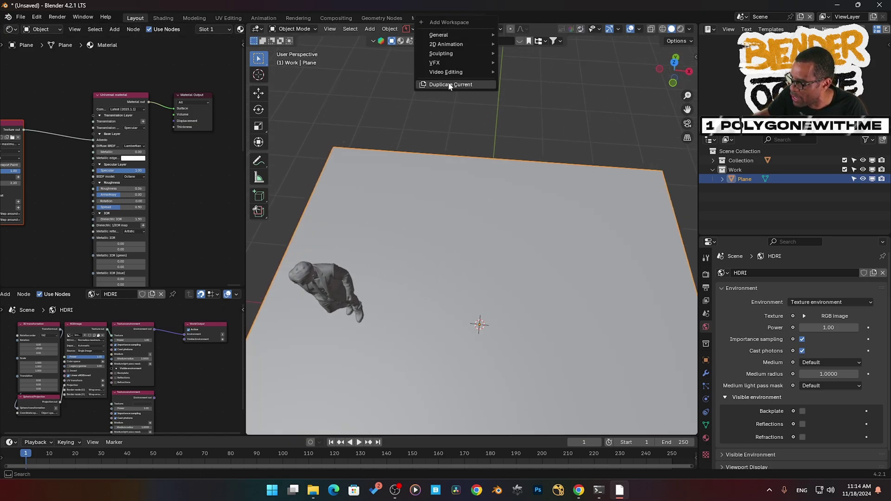
mouse_move(471, 35)
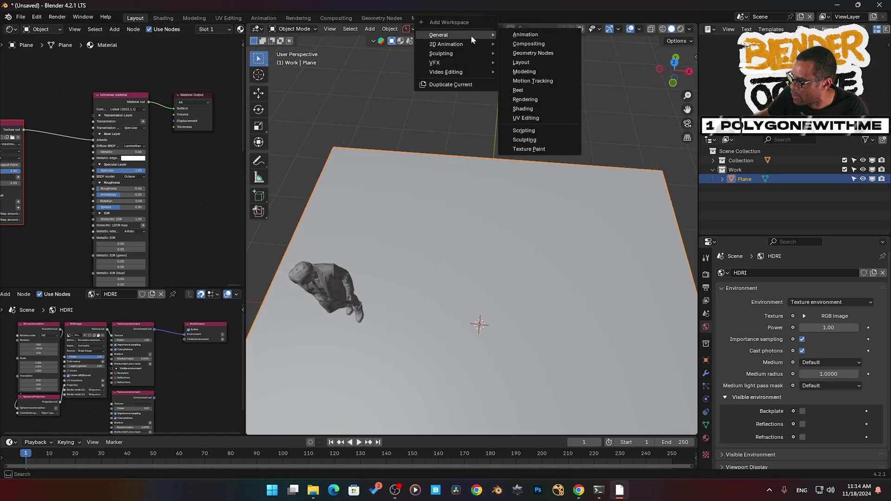
click(524, 149)
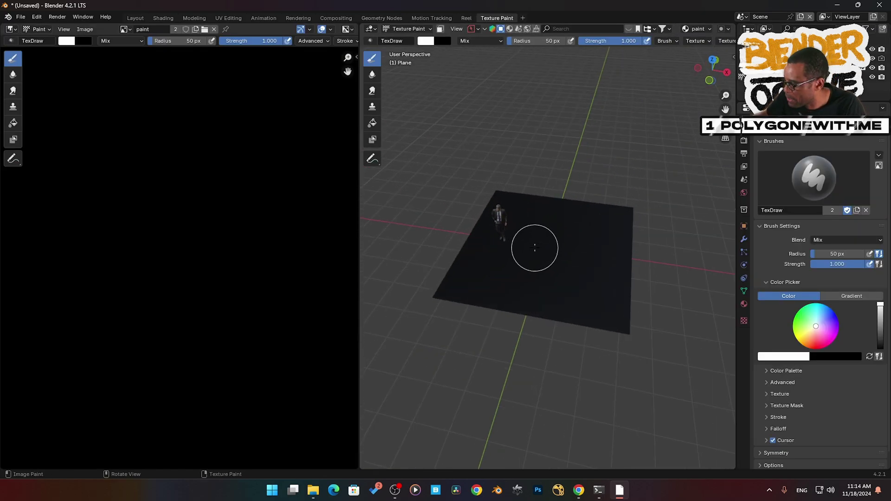
From the top view, paint a white S-shaped curve with a rough ring around it on the plane.
key(grave)
click(533, 189)
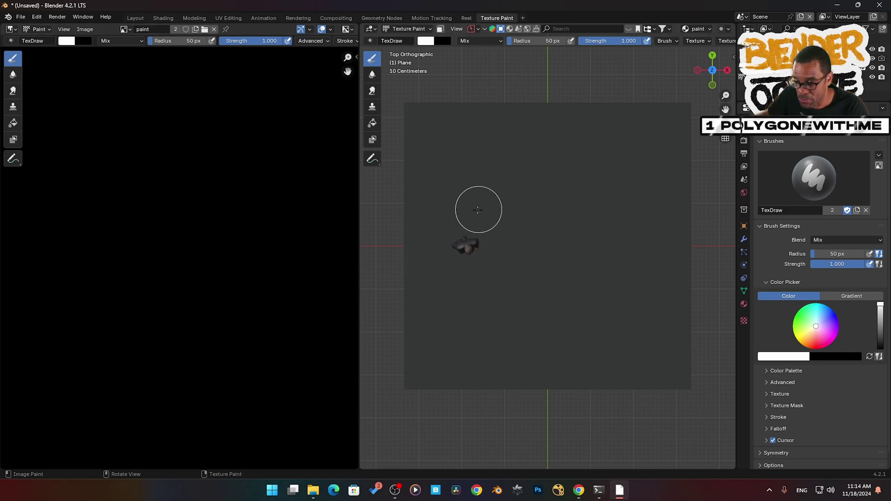
mouse_move(468, 210)
mouse_down()
mouse_move(487, 191)
mouse_move(580, 171)
mouse_move(553, 291)
mouse_move(626, 309)
mouse_move(497, 330)
mouse_move(437, 213)
mouse_move(618, 137)
mouse_move(616, 363)
mouse_move(615, 353)
mouse_up()
scroll(604, 264, down, 4)
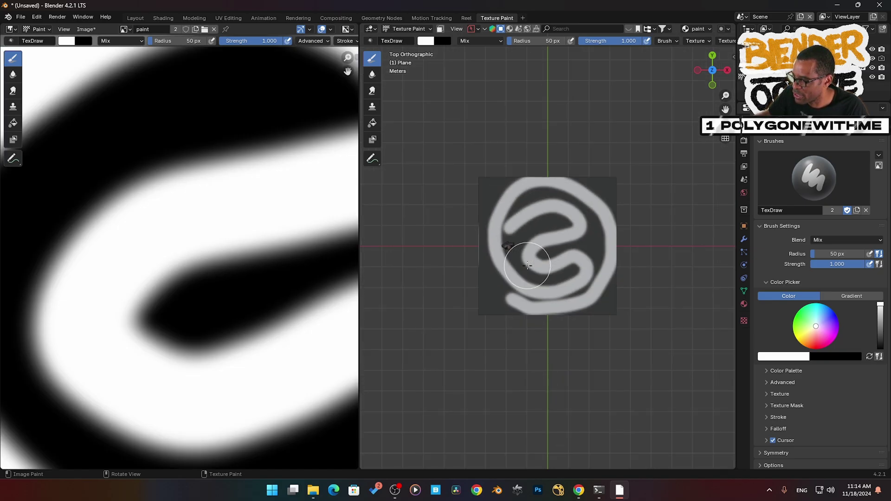
scroll(526, 266, up, 1)
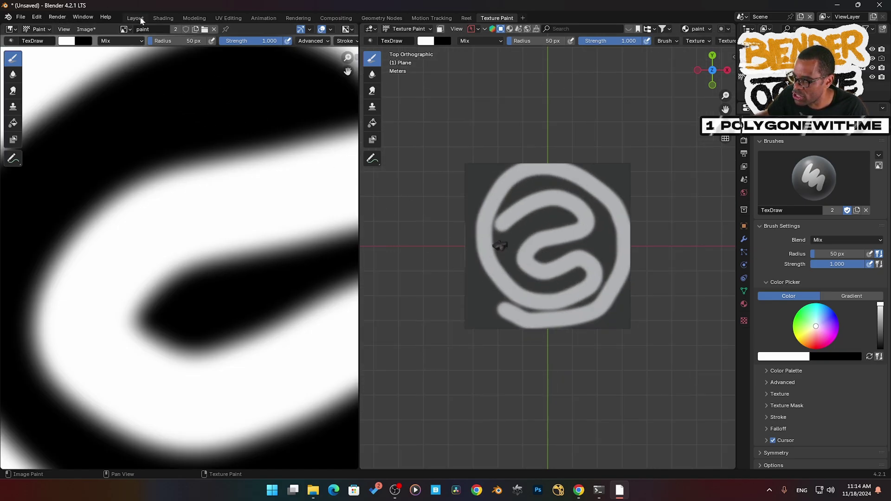
Display the painted plane in Rendered shading in the Shading workspace.
click(161, 17)
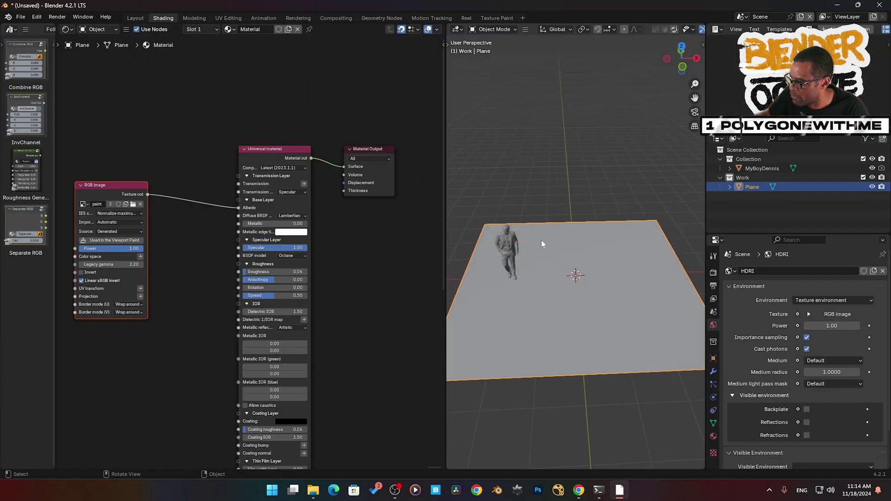
key(z)
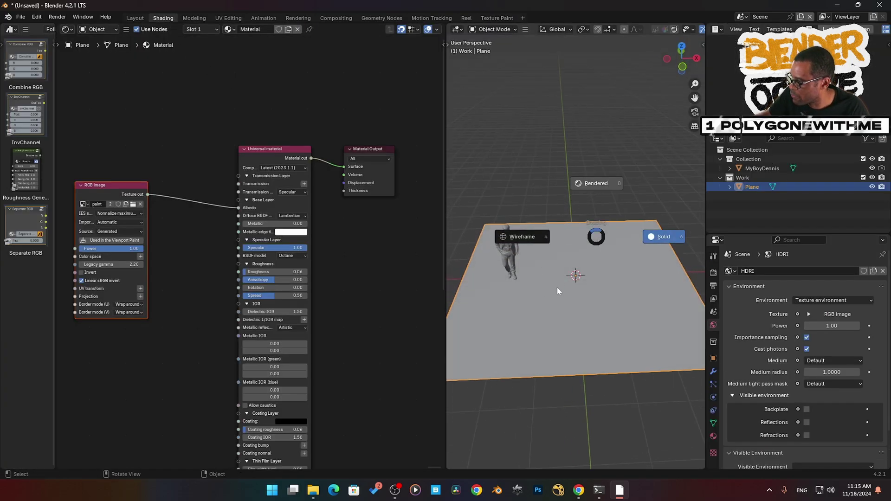
middle_drag(558, 290, 566, 308)
scroll(566, 308, up, 2)
Move the RGB image node farther from the Universal material and add a Texture displacement node to the material's Displacement input.
middle_drag(321, 272, 338, 199)
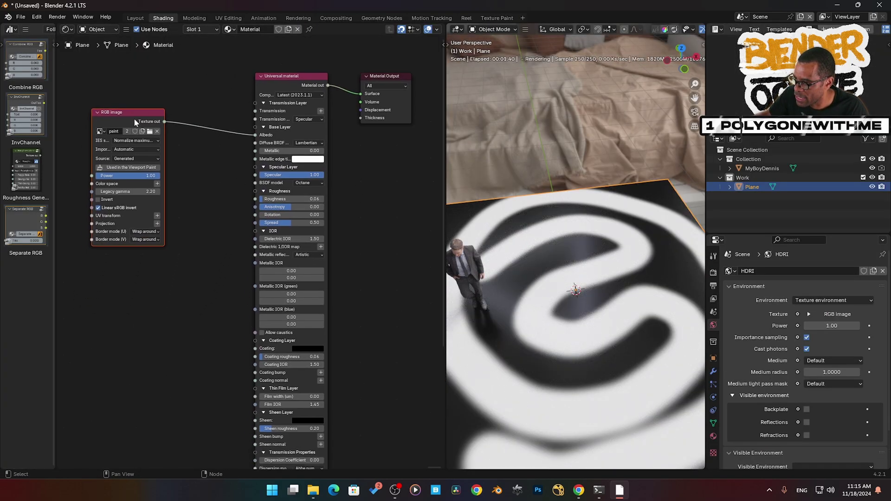
drag(134, 117, 97, 116)
middle_drag(187, 198, 222, 196)
scroll(232, 274, down, 10)
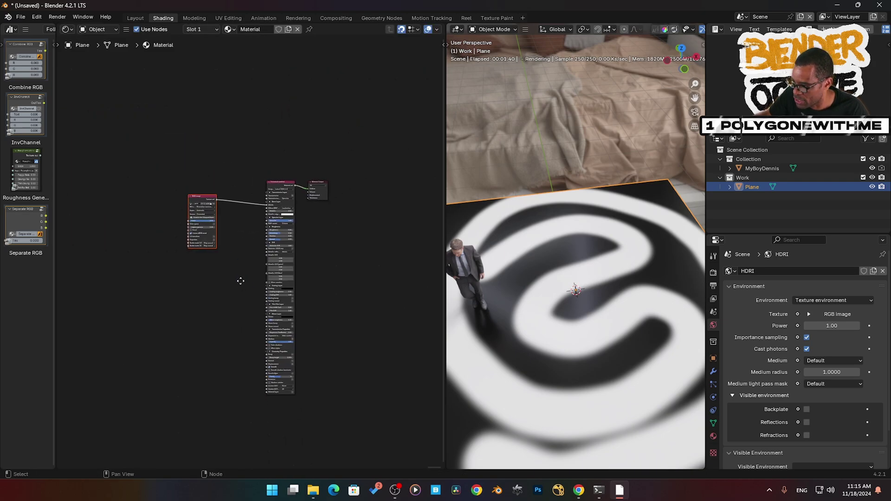
scroll(227, 242, up, 5)
middle_drag(239, 281, 272, 204)
scroll(310, 294, up, 5)
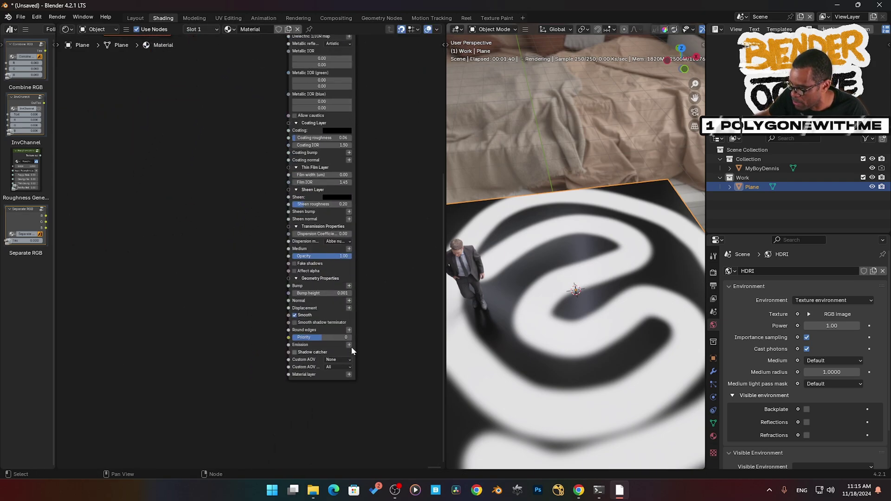
click(349, 309)
mouse_move(343, 309)
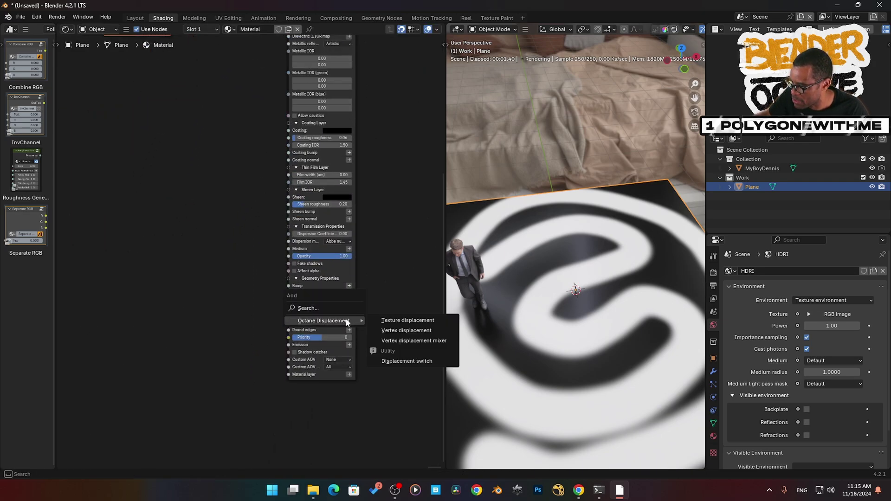
click(381, 318)
click(413, 118)
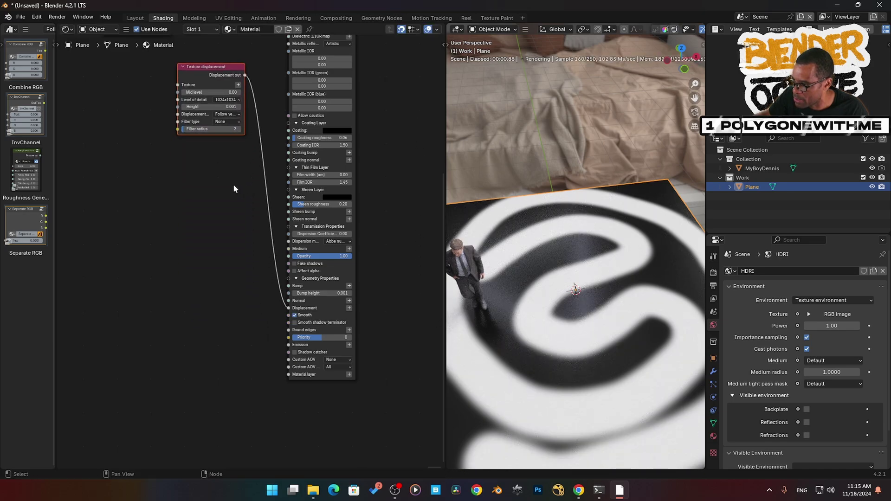
Position the Texture displacement node near the RGB image node and connect the image's output to its Texture input.
middle_drag(233, 183, 272, 416)
drag(246, 299, 246, 205)
drag(186, 145, 176, 254)
drag(217, 224, 262, 240)
Set the Texture displacement's level of detail to 2048x2048, mid level to 0.5 and height to about 0.071.
scroll(237, 298, up, 3)
scroll(507, 348, down, 4)
middle_drag(507, 348, 633, 342)
scroll(539, 365, up, 3)
double_click(260, 214)
text(.5)
key(Return)
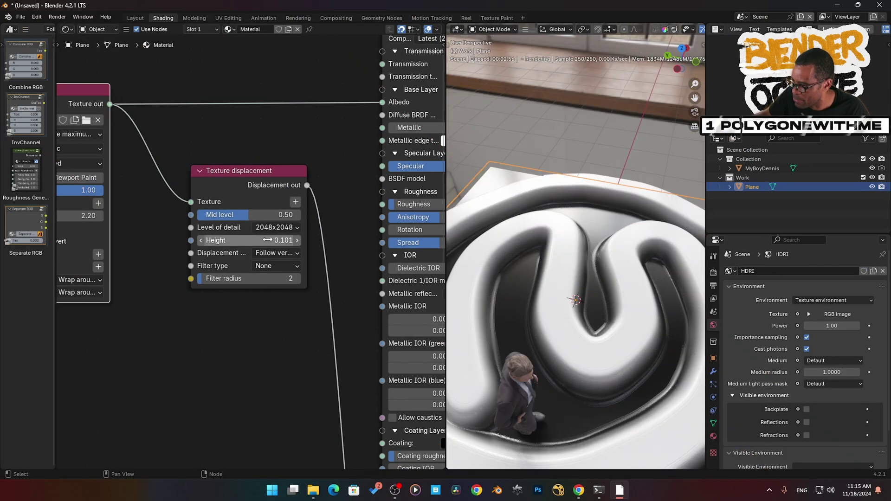
mouse_move(249, 241)
mouse_down()
mouse_move(217, 240)
mouse_move(235, 240)
mouse_up()
scroll(570, 313, down, 4)
middle_drag(668, 339, 508, 271)
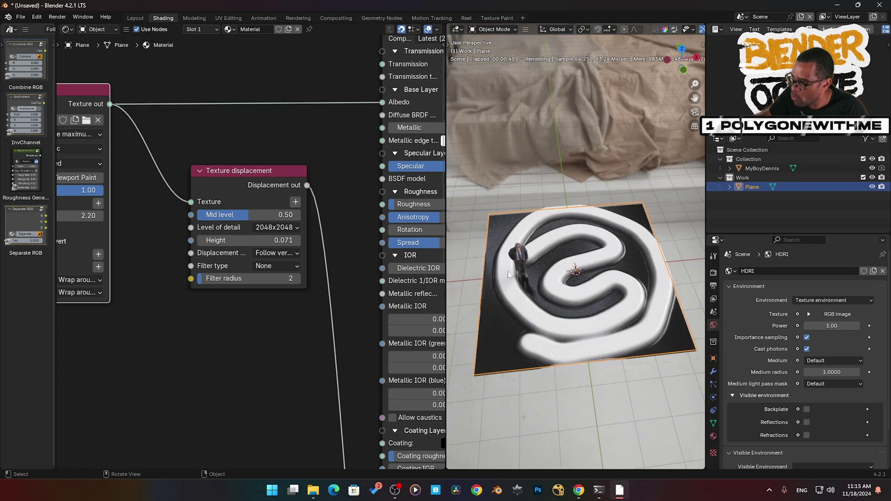
Replace the painted plane with a new enlarged plane and create a new material for it.
key(x)
click(555, 288)
key(shift+a)
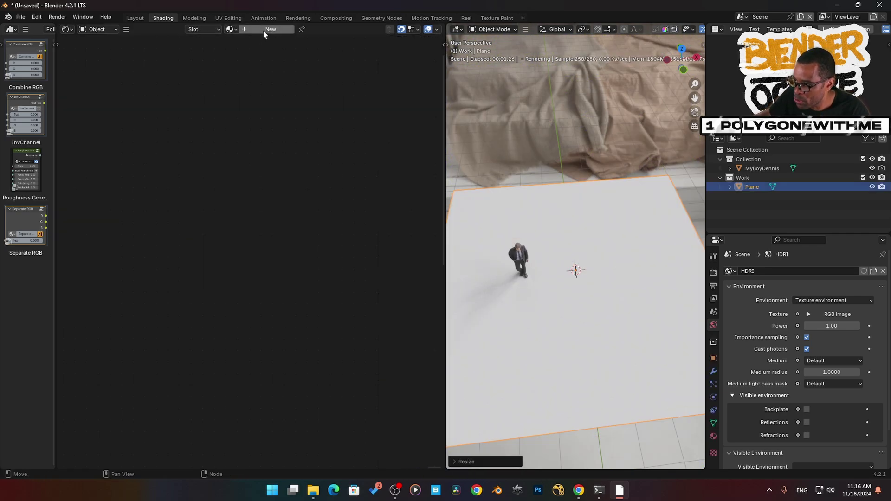
click(270, 29)
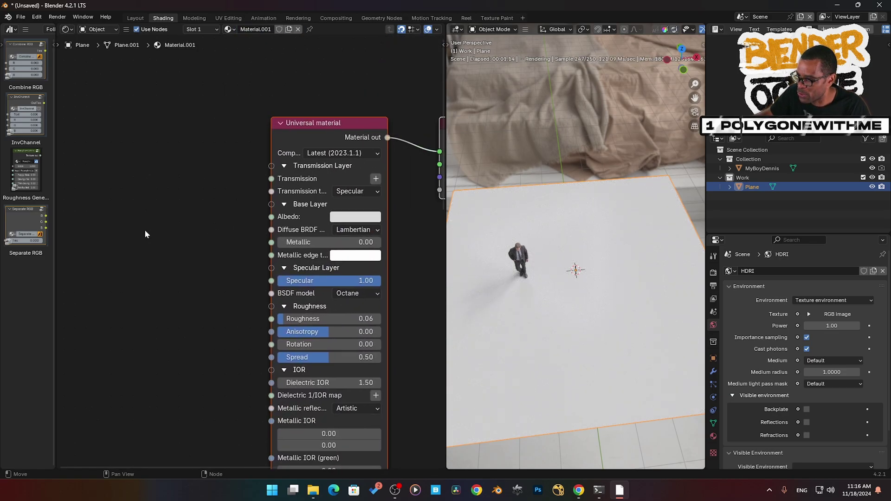
Add an RGB image node and connect its texture output to the Universal material's Albedo input.
key(shift+a)
text(rgb)
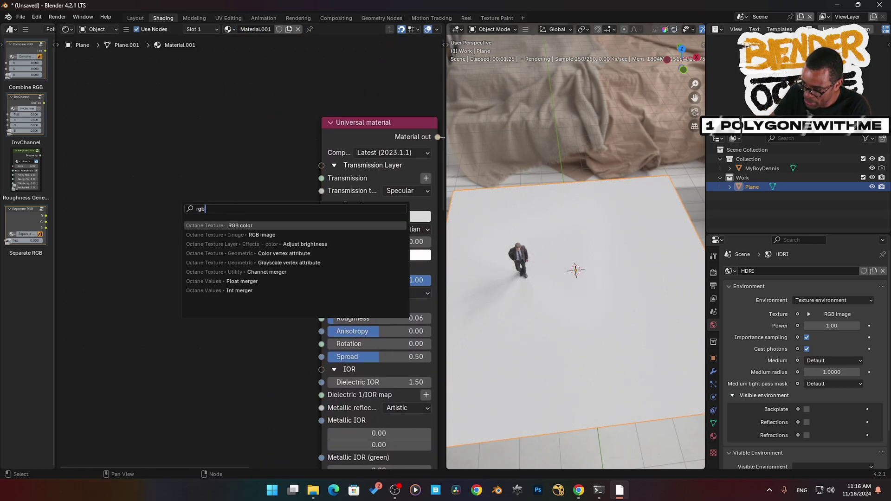
click(261, 235)
drag(258, 183, 312, 176)
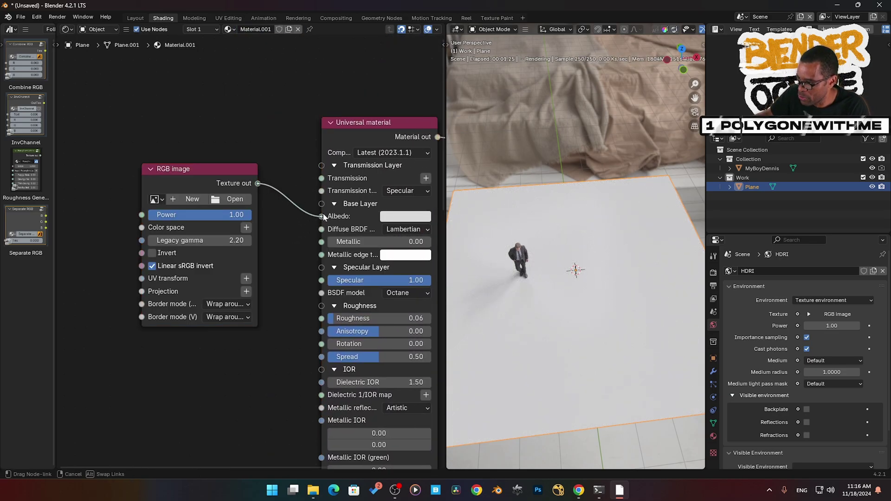
drag(323, 218, 323, 217)
Widen the RGB image node and create a new black 2048 x 2048 px image named test2 in it.
middle_drag(137, 182, 182, 139)
drag(188, 140, 116, 140)
click(172, 155)
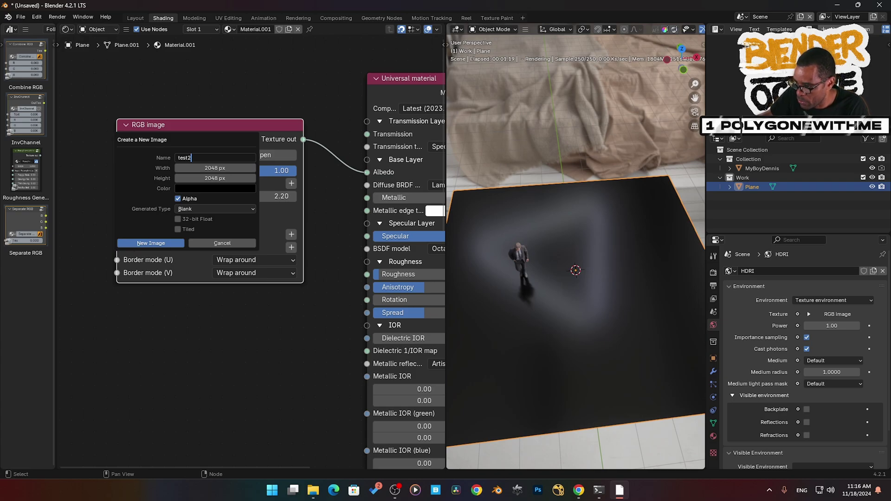
text(test2)
key(Return)
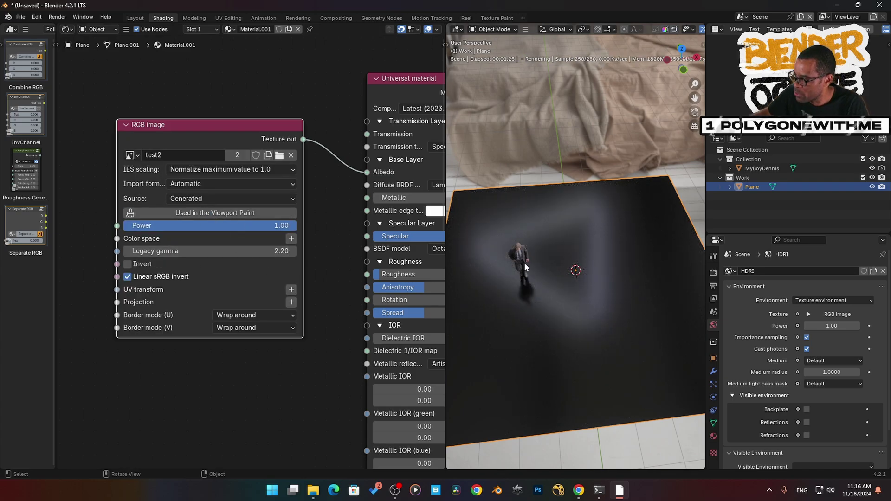
In the Texture Paint workspace, create a new texture for the brush's texture mask and load Mud_Splash_wlvfeduv_2K_Brush.jpg as its image.
click(495, 17)
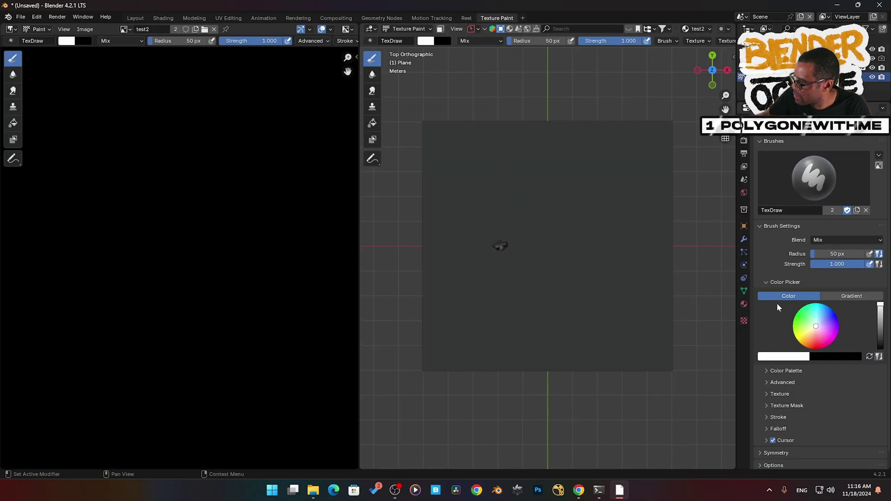
scroll(783, 270, down, 1)
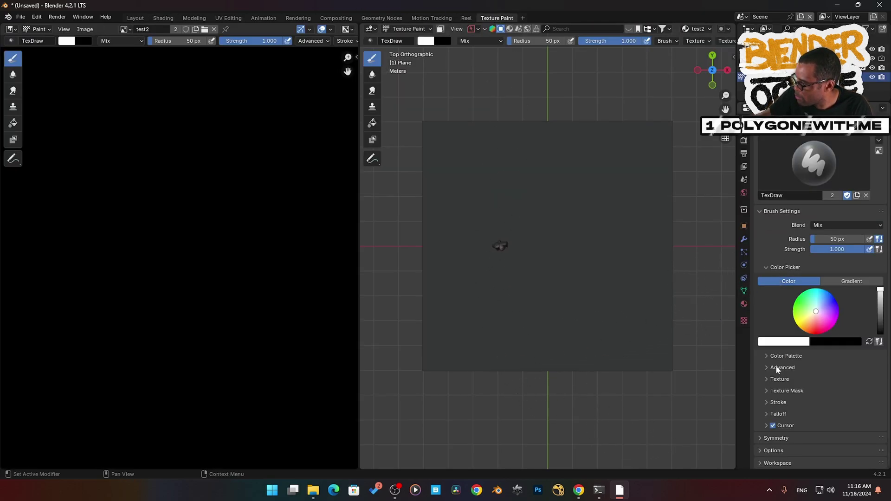
click(771, 390)
scroll(788, 380, down, 6)
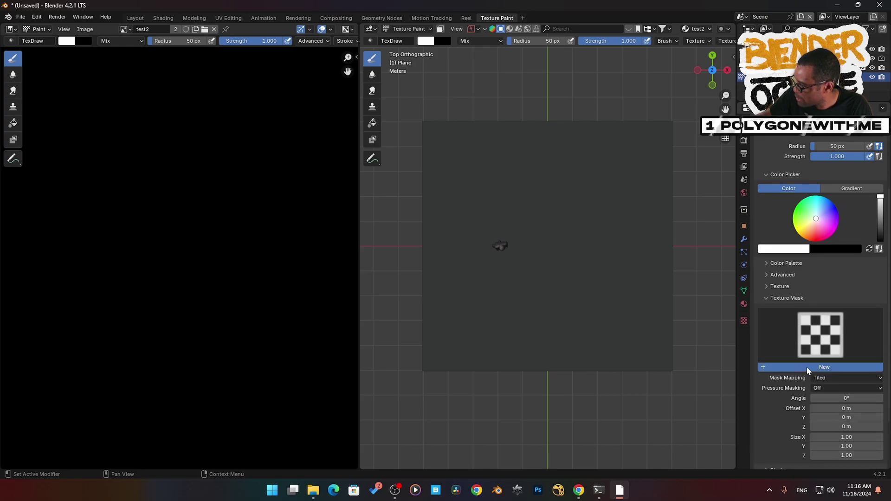
click(879, 367)
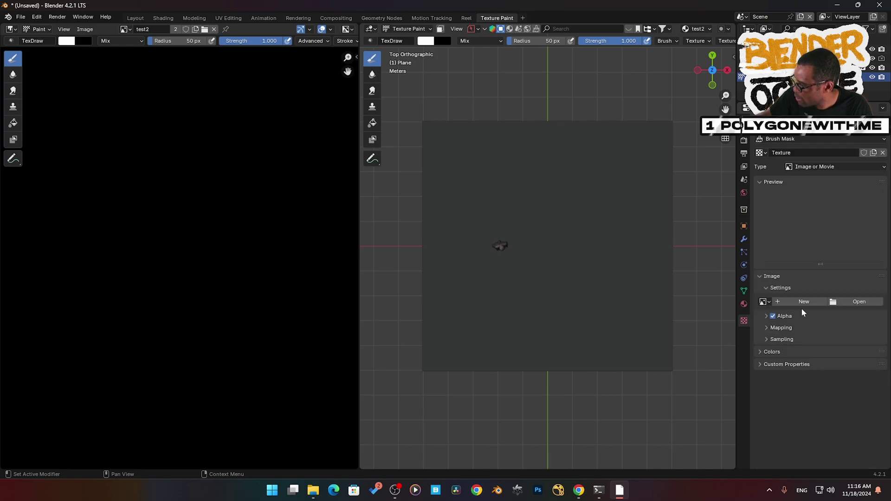
click(855, 302)
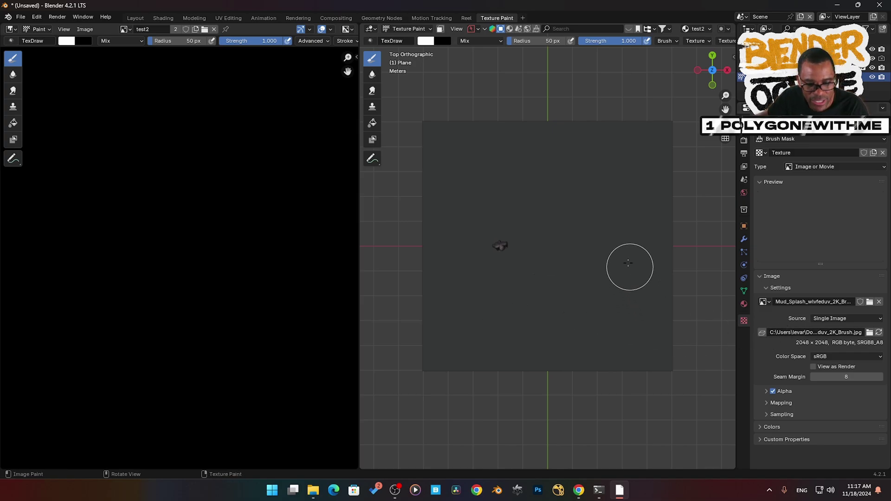
Enlarge the brush radius to 174 px and paint white mud splashes over the upper, lower and right areas of the plane.
key(f)
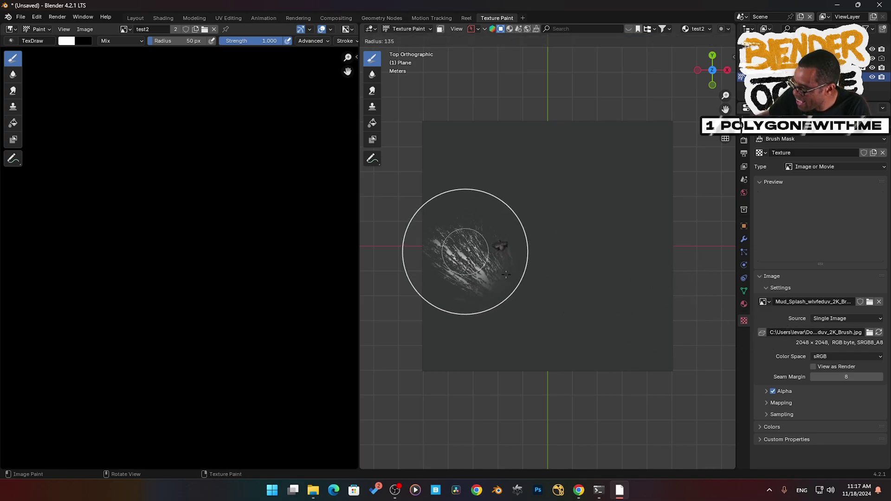
click(519, 250)
key(f)
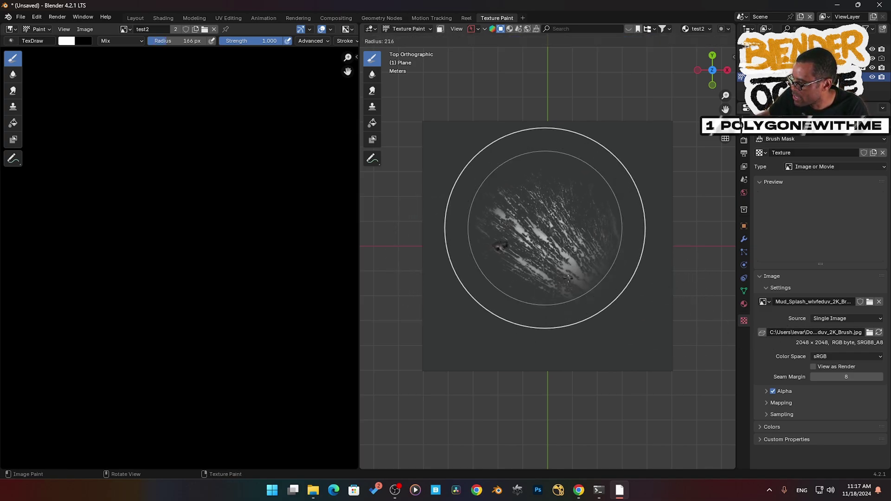
click(549, 273)
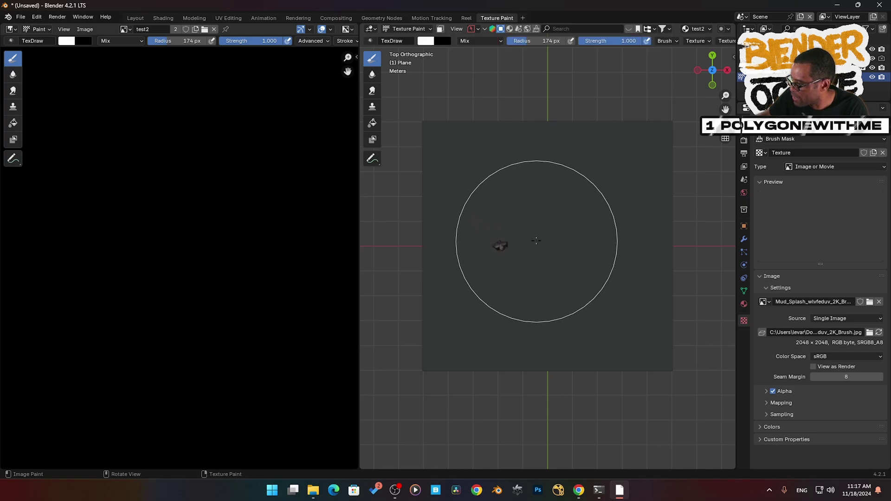
mouse_move(525, 227)
mouse_down()
mouse_move(603, 286)
mouse_move(613, 284)
mouse_up()
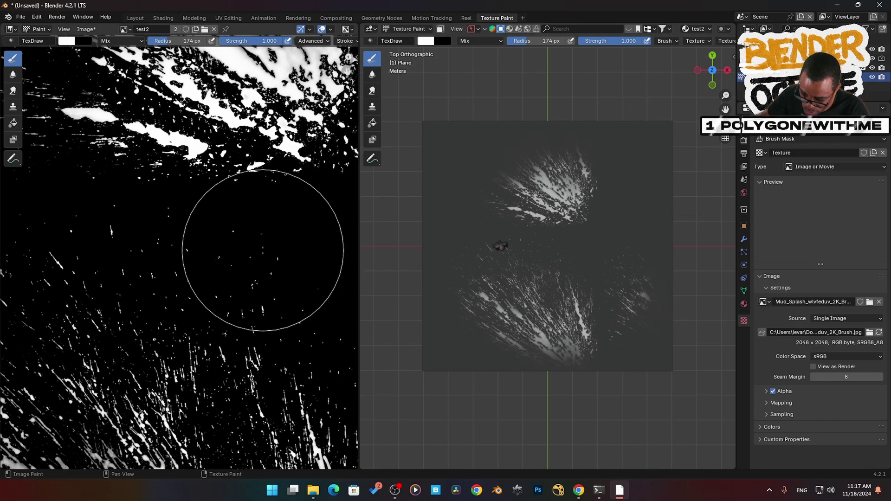
Set the brush's texture mask mapping to View Plane and paint a splash stroke across the upper left of the plane.
scroll(262, 278, down, 4)
scroll(262, 258, up, 3)
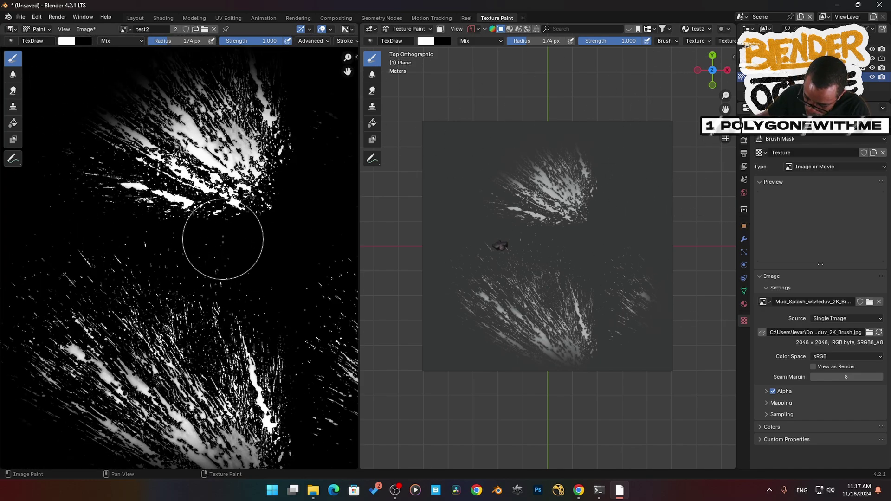
key(n)
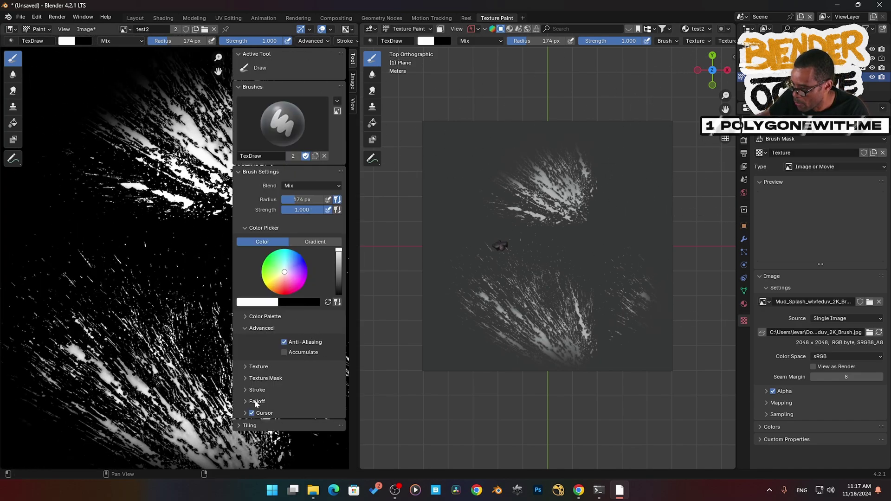
click(246, 368)
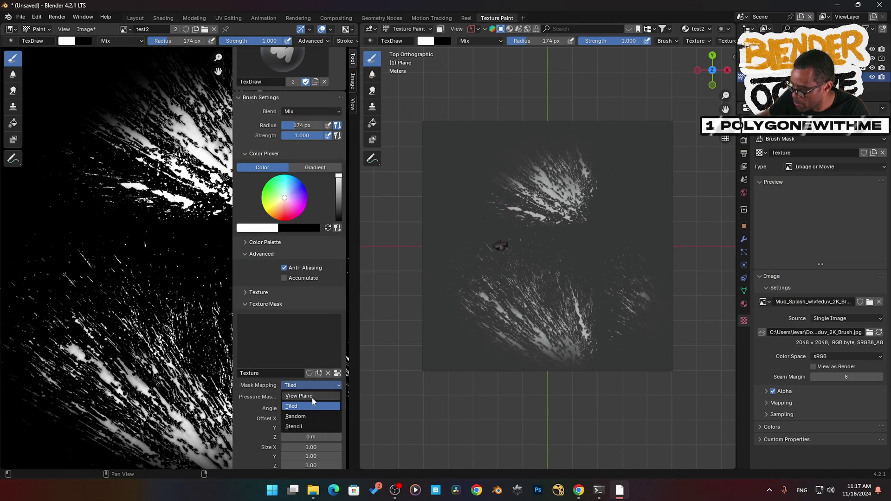
click(299, 396)
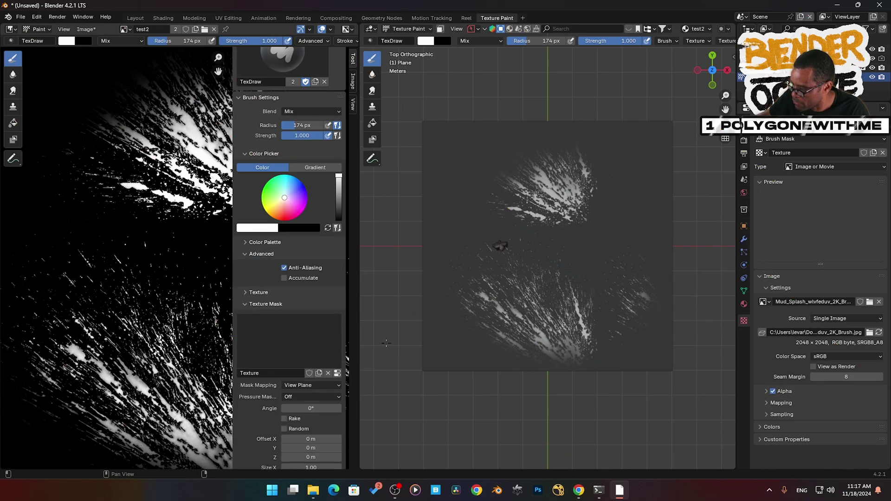
drag(437, 199, 527, 249)
Enable Rake and Random for the texture mask angle and paint more splash strokes across the plane.
click(284, 419)
click(284, 429)
mouse_move(590, 266)
mouse_down()
mouse_move(611, 208)
mouse_move(608, 173)
mouse_move(612, 309)
mouse_move(568, 367)
mouse_move(468, 330)
mouse_move(471, 310)
mouse_up()
Return to the Layout workspace, switch the viewport to solid shading and render the painted plane from the camera.
mouse_move(501, 328)
middle_down()
mouse_move(536, 293)
mouse_move(526, 273)
mouse_move(524, 286)
mouse_move(475, 279)
middle_up()
scroll(528, 279, down, 3)
scroll(524, 288, down, 3)
key(ctrl+Page_Down)
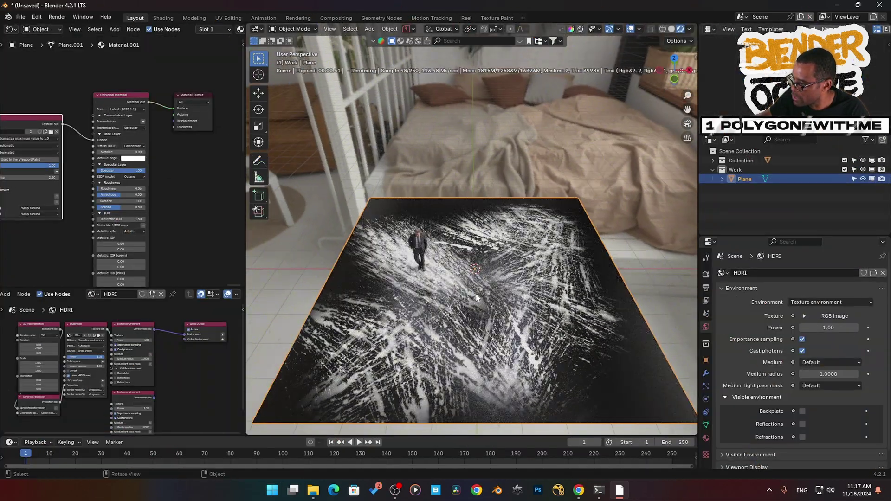
click(672, 31)
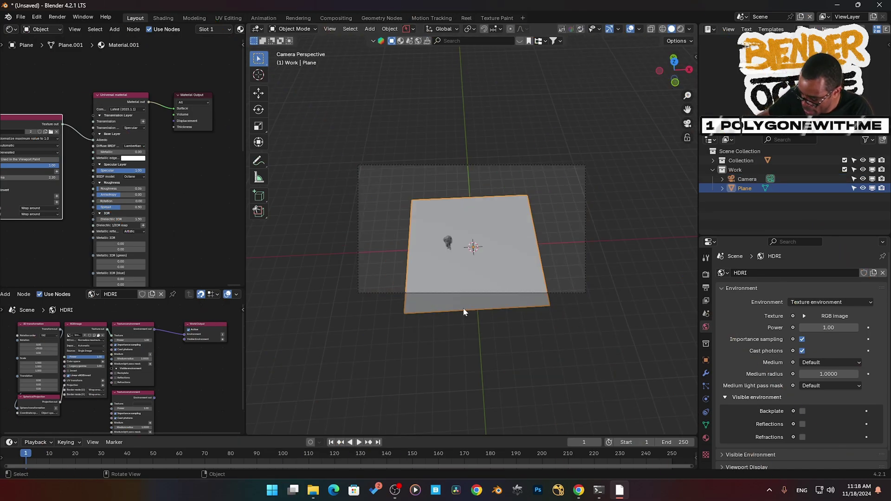
key(F12)
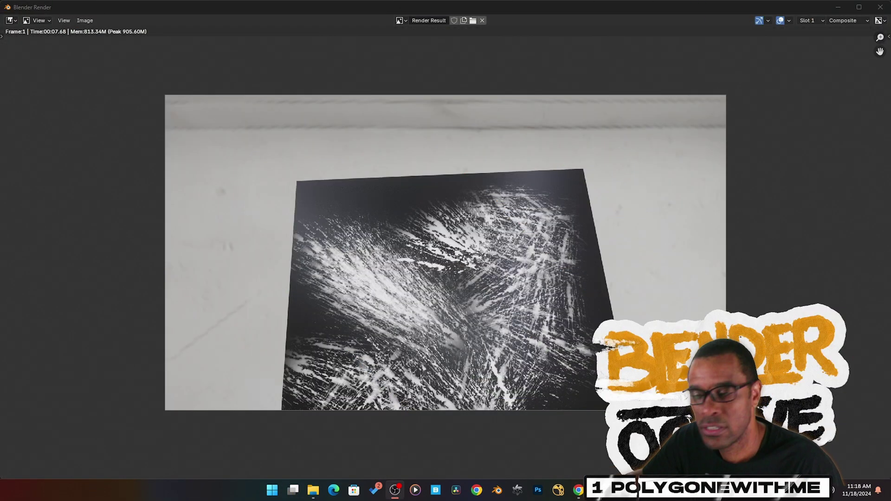